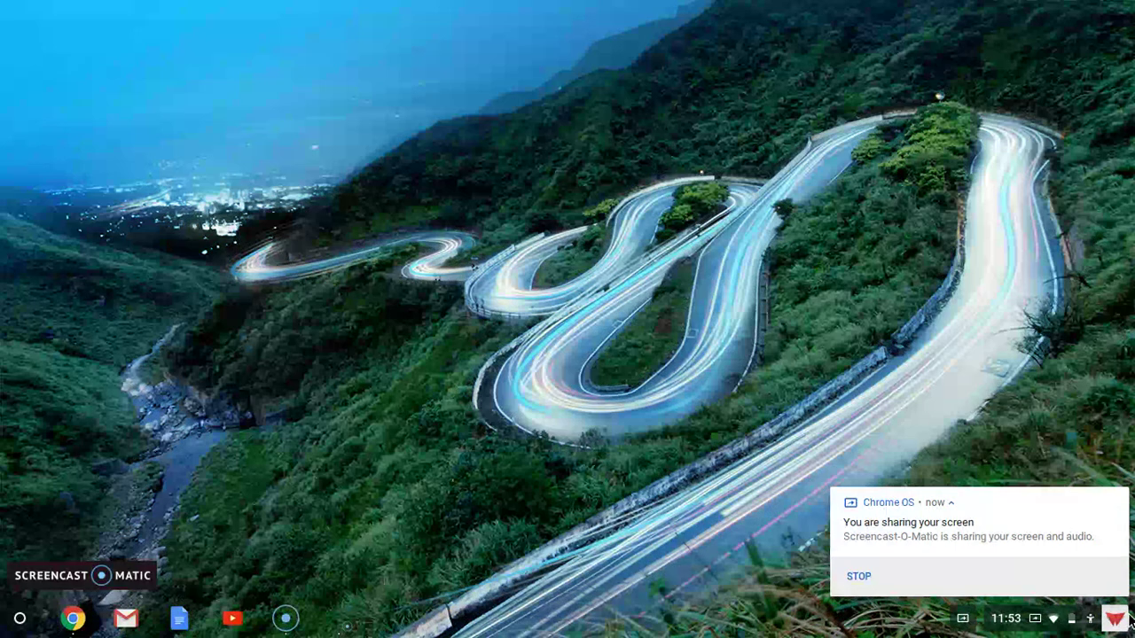
Open Settings from the status tray and expand Advanced down to the Accessibility section.
left_click(1116, 624)
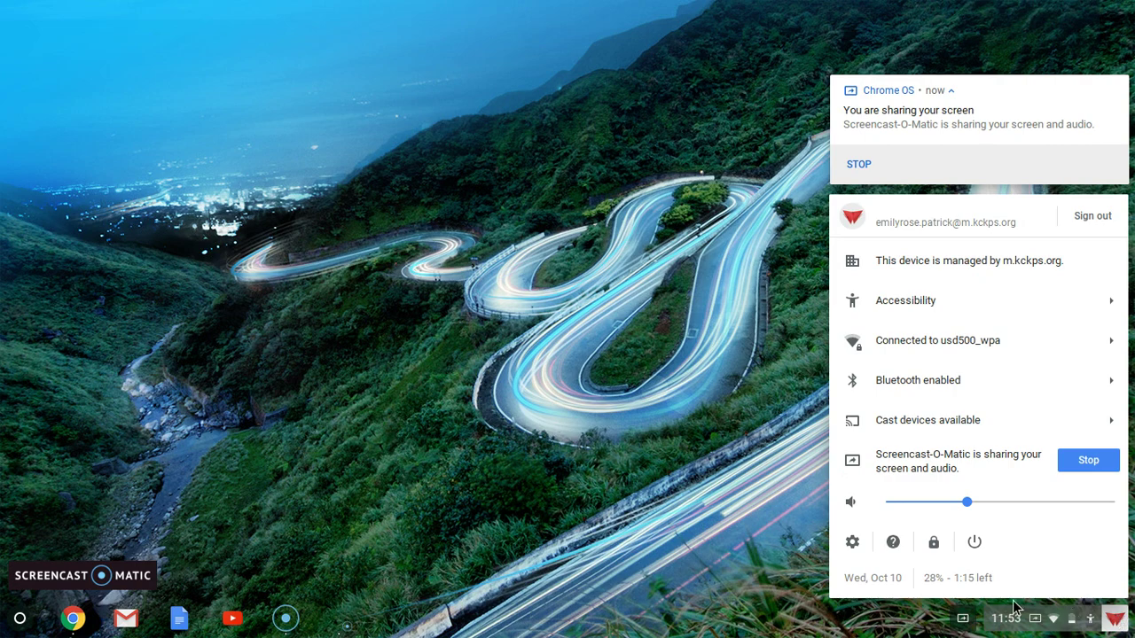
left_click(851, 543)
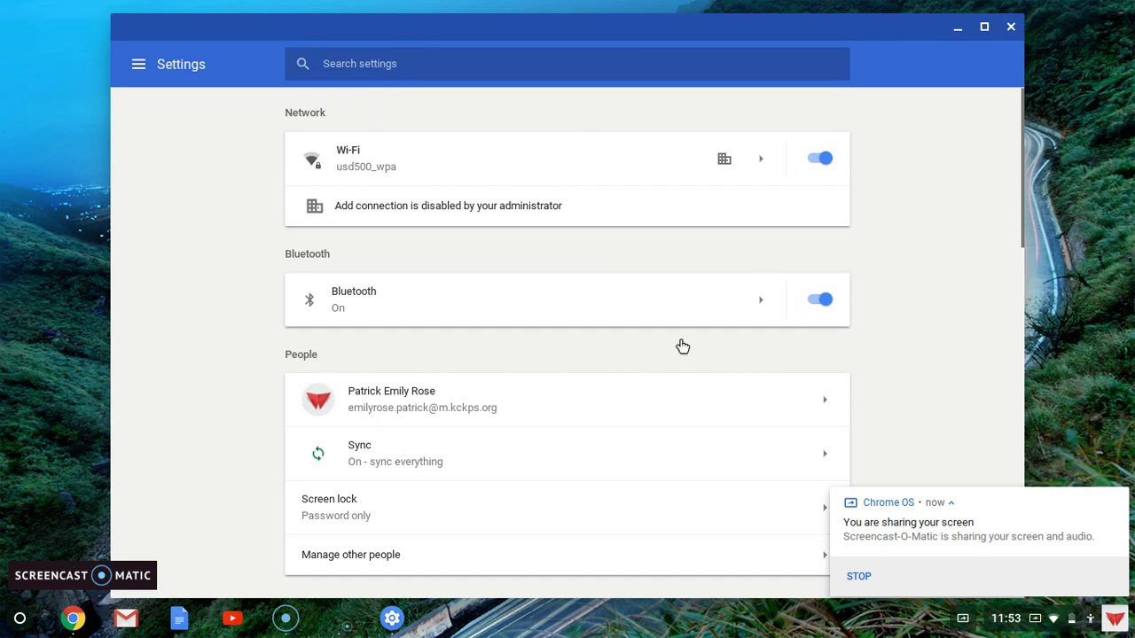
scroll(616, 379, "down", 3)
scroll(616, 379, "down", 10)
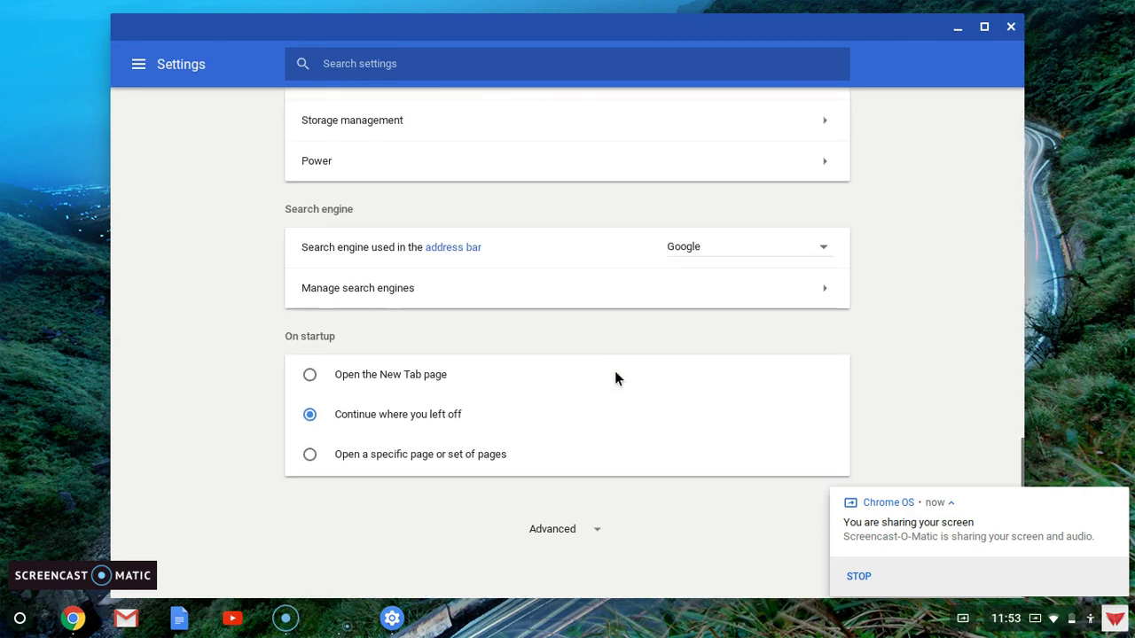
left_click(558, 529)
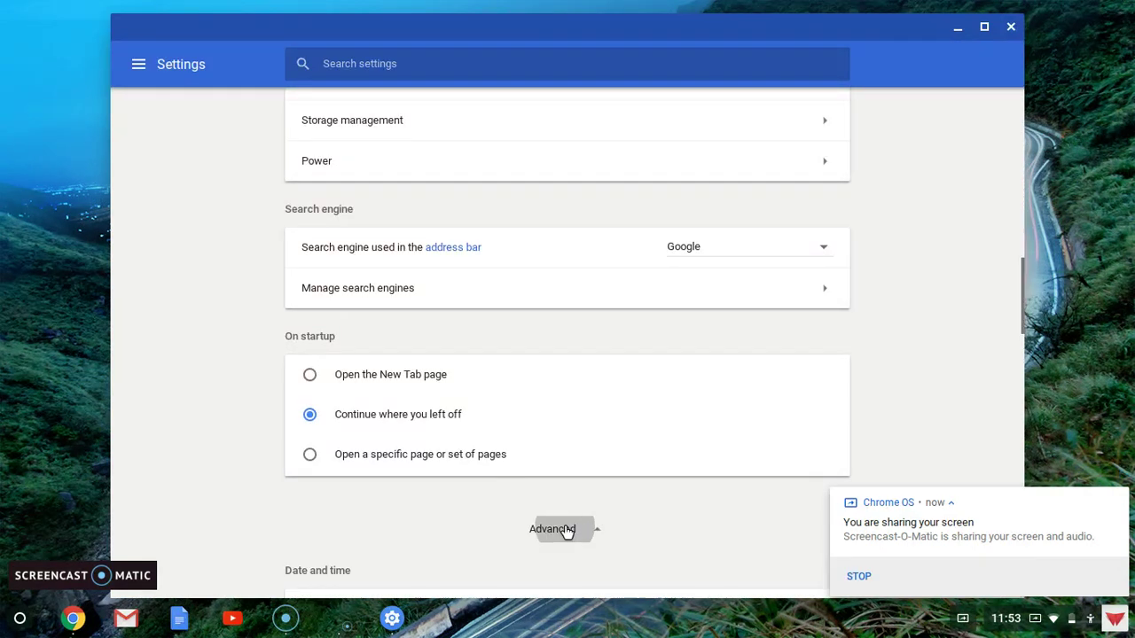
scroll(568, 532, "down", 10)
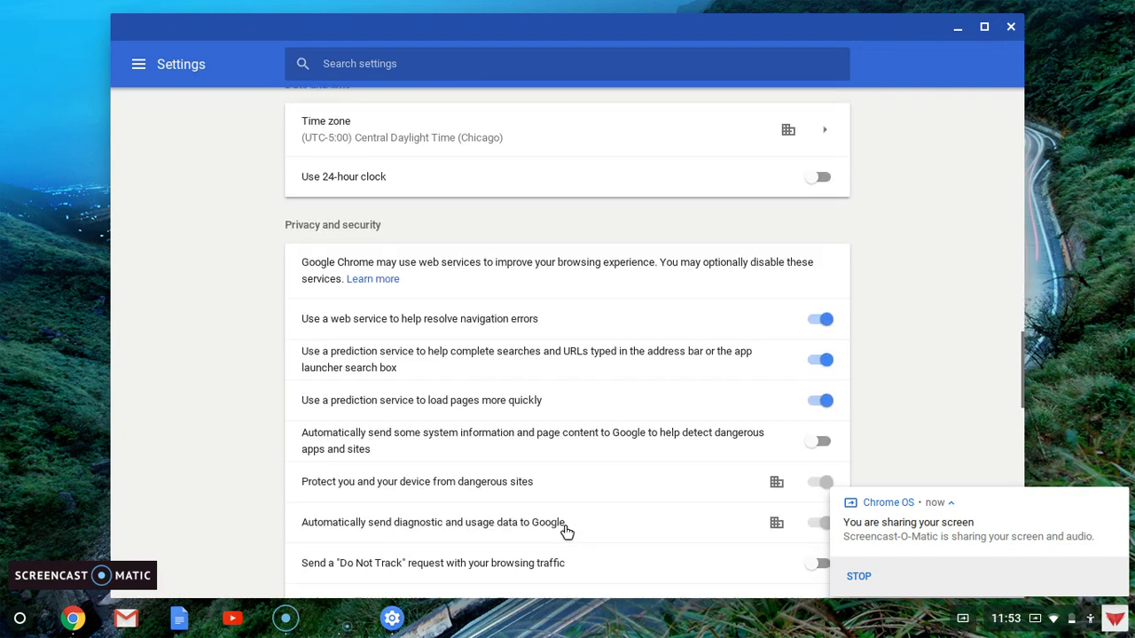
scroll(568, 532, "down", 3)
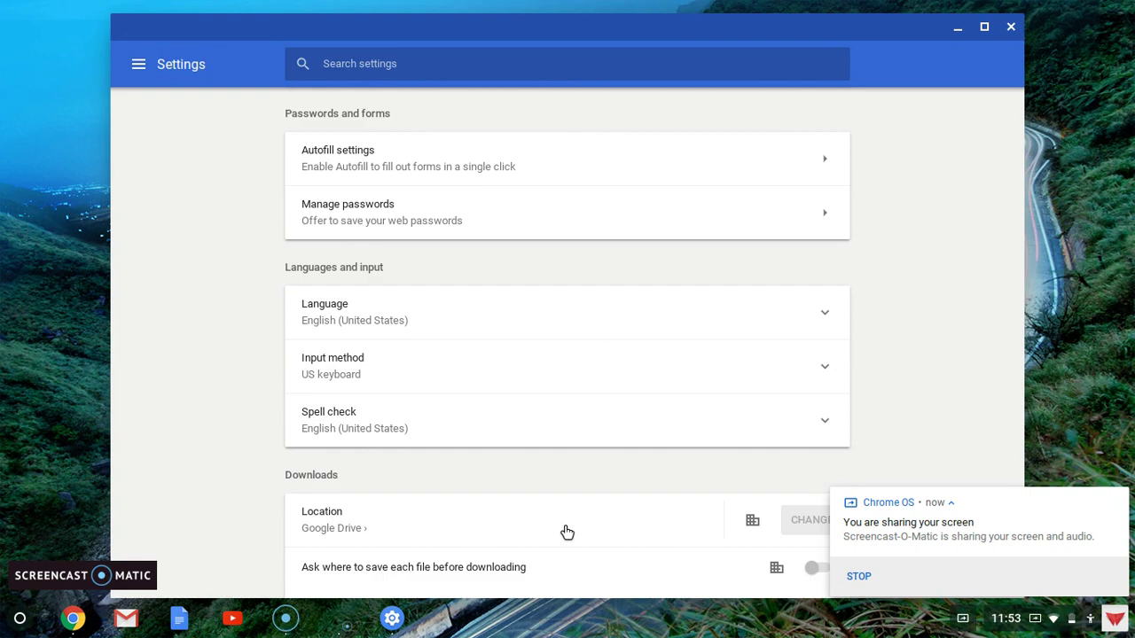
scroll(567, 532, "down", 5)
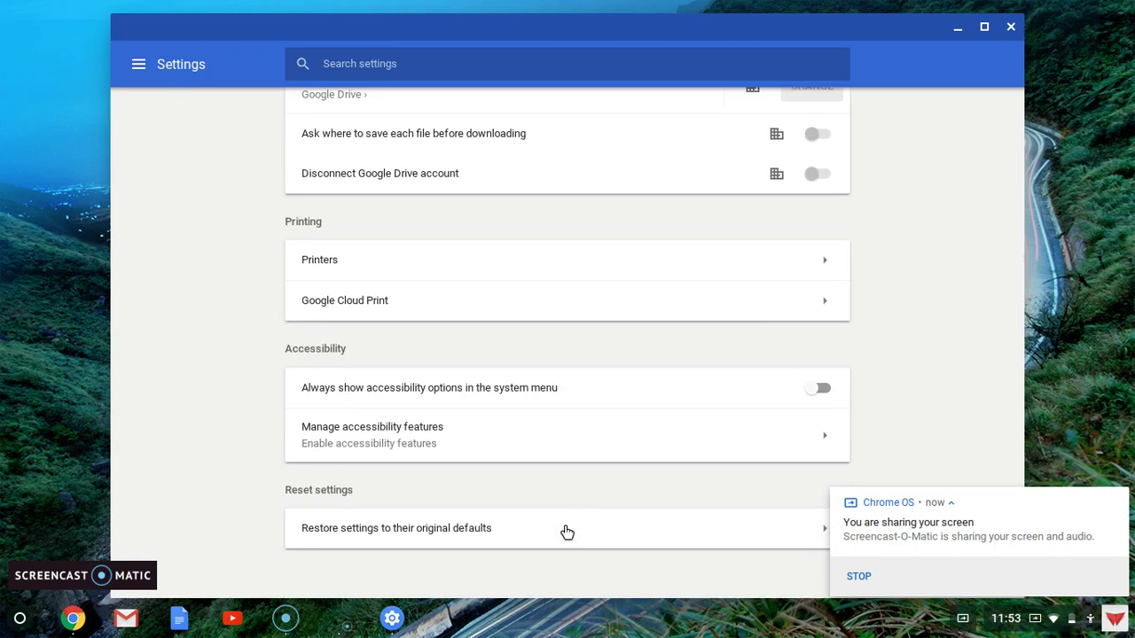
Open Manage accessibility features and switch Enable select-to-speak off and back on.
left_click(498, 440)
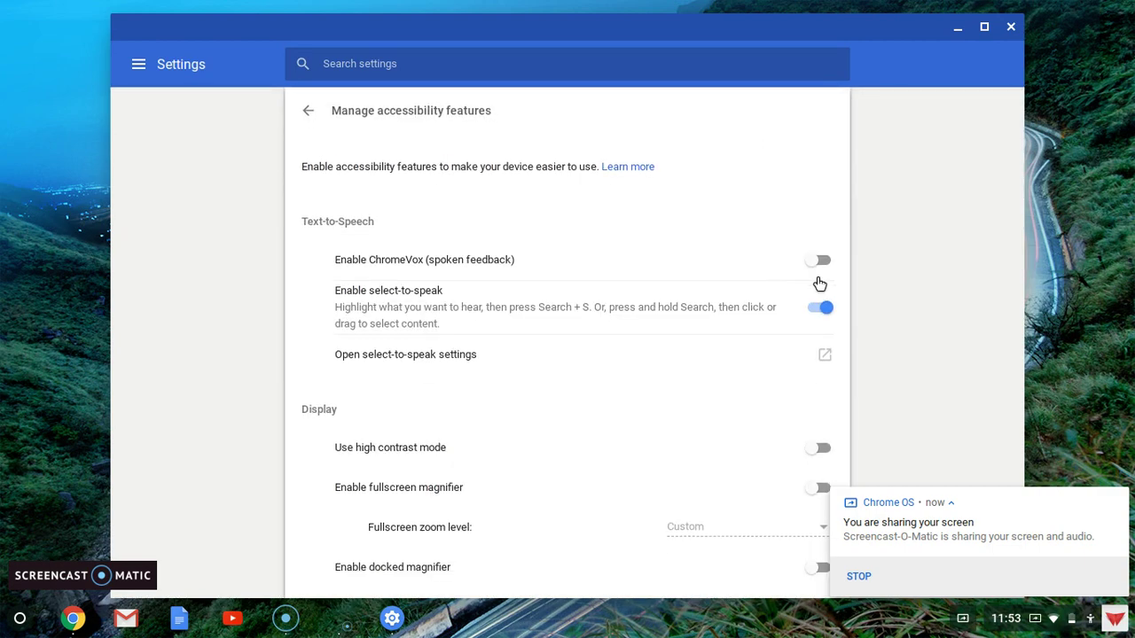
left_click(824, 308)
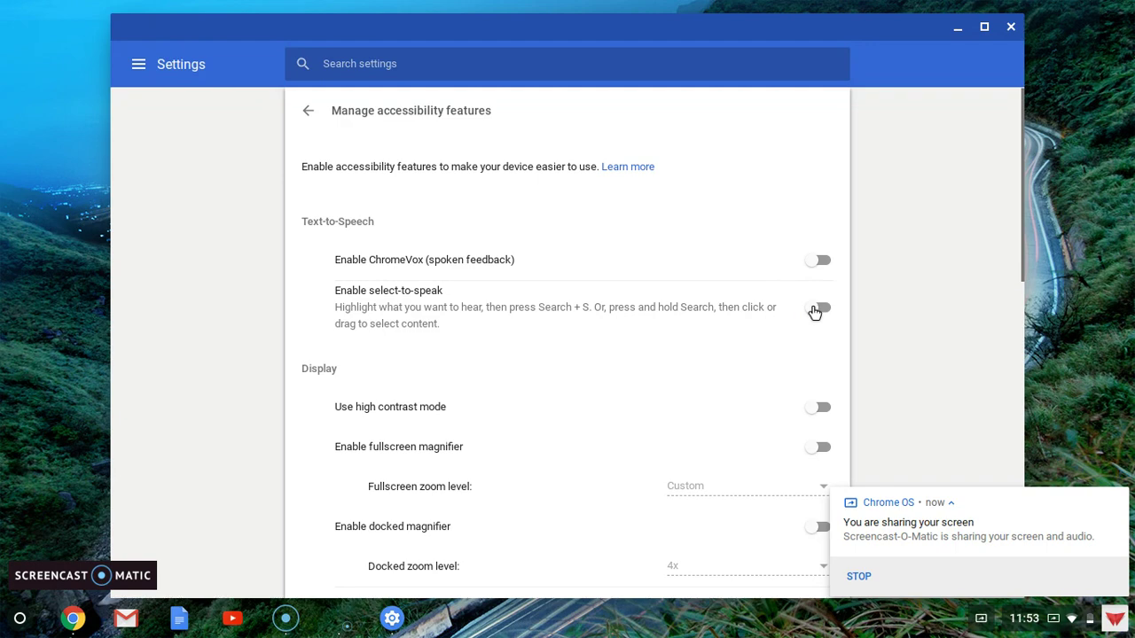
left_click(822, 310)
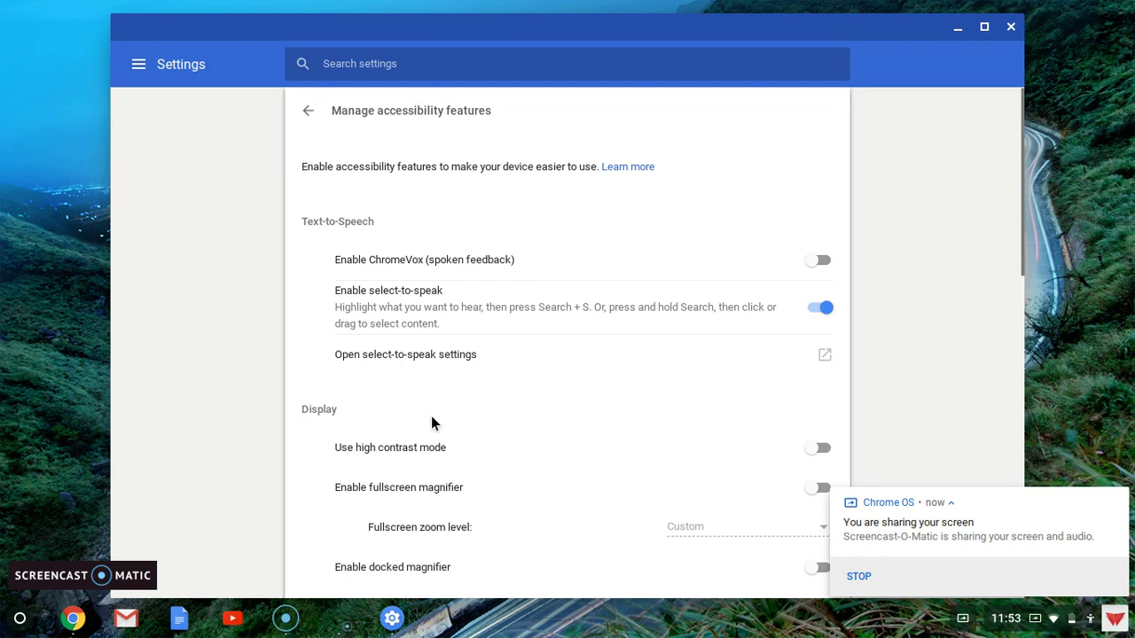
scroll(432, 424, "down", 3)
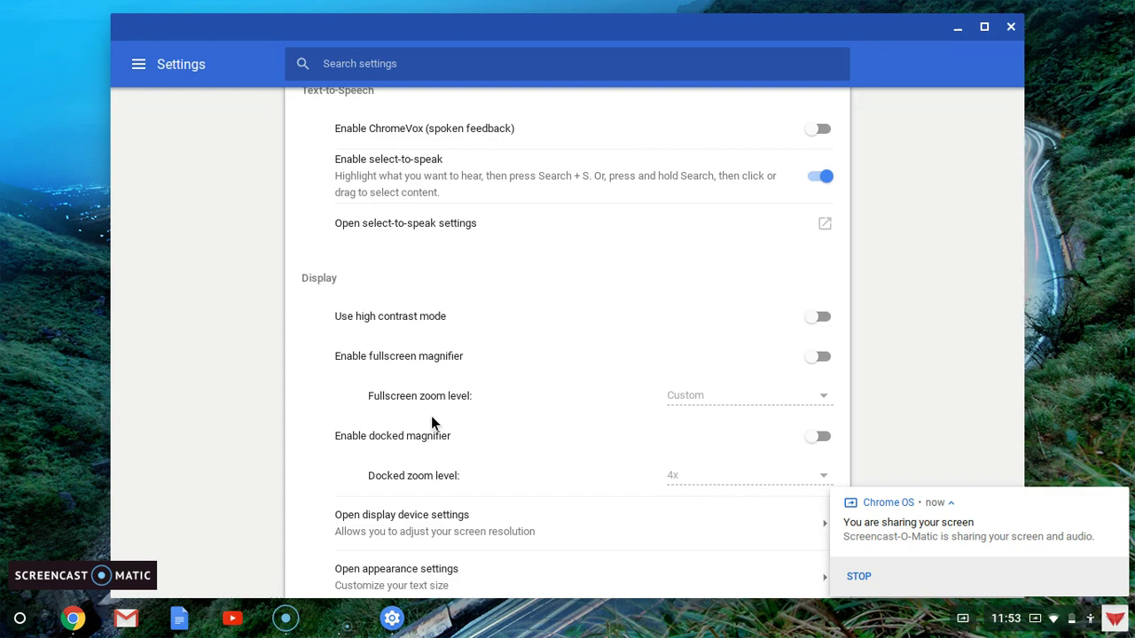
scroll(433, 424, "down", 2)
scroll(433, 424, "down", 1)
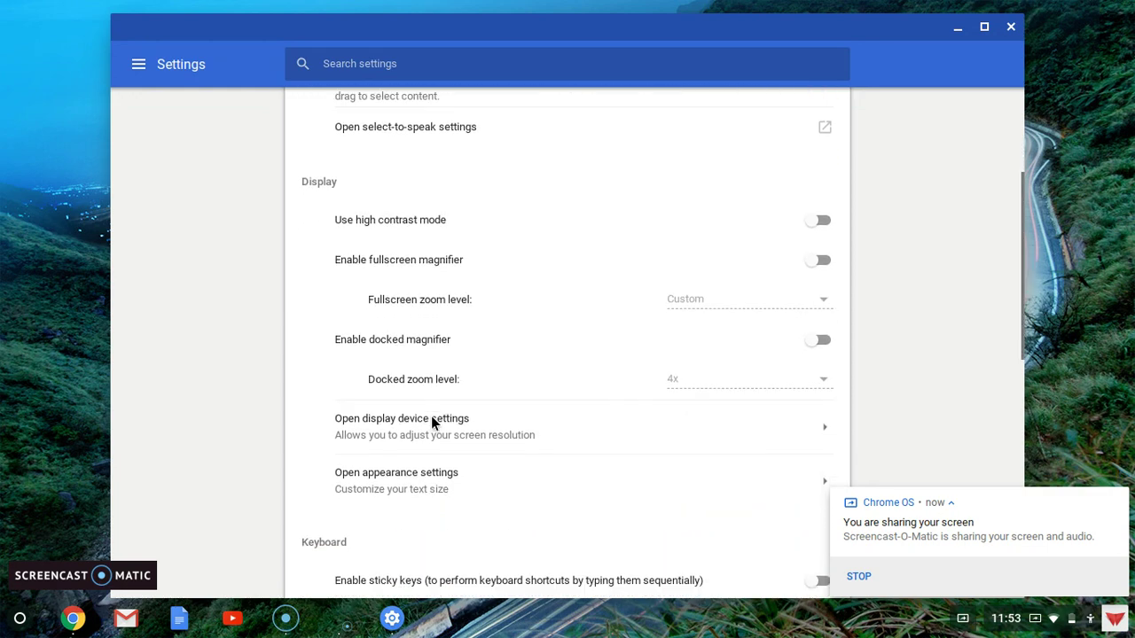
scroll(432, 424, "down", 1)
scroll(432, 424, "down", 5)
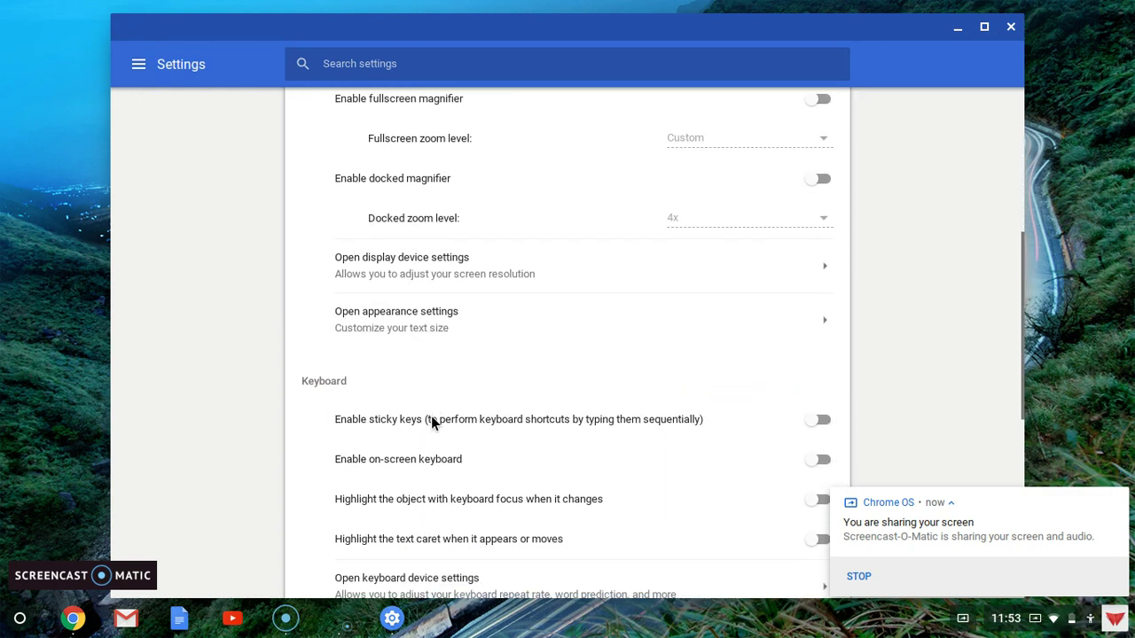
scroll(433, 424, "down", 2)
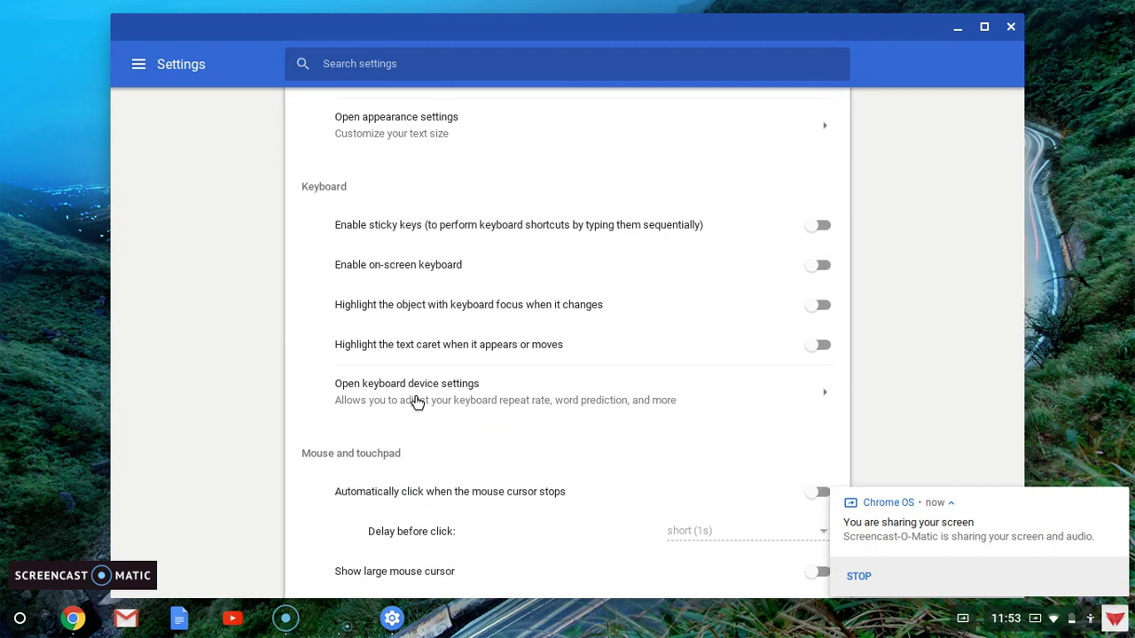
Go to the keyboard device settings and open the View keyboard shortcuts list.
left_click(417, 399)
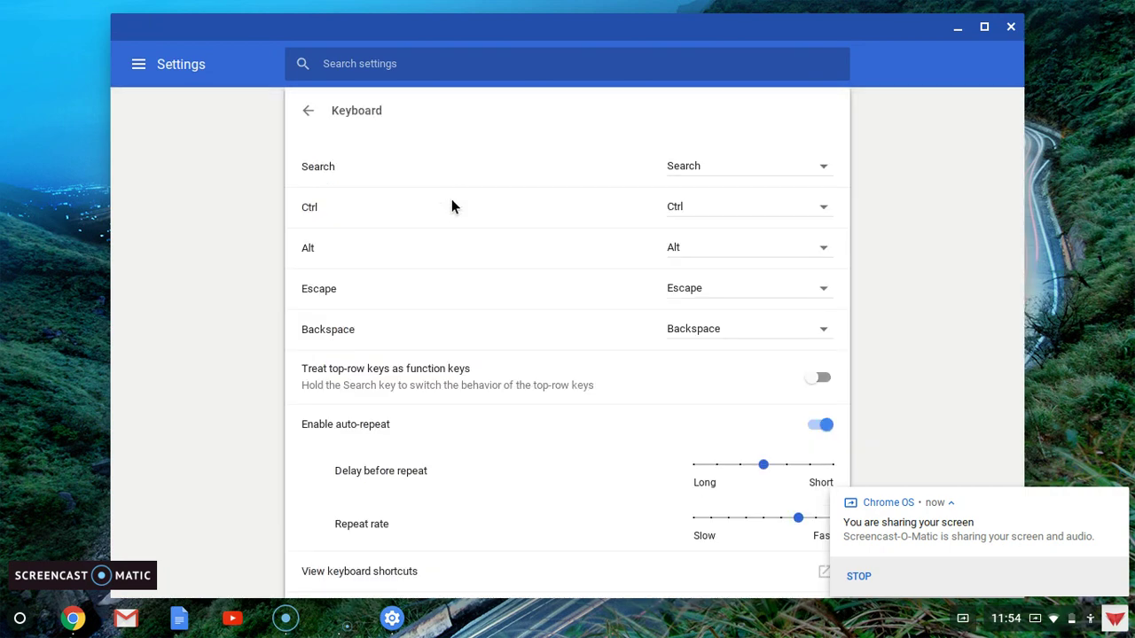
scroll(493, 469, "down", 2)
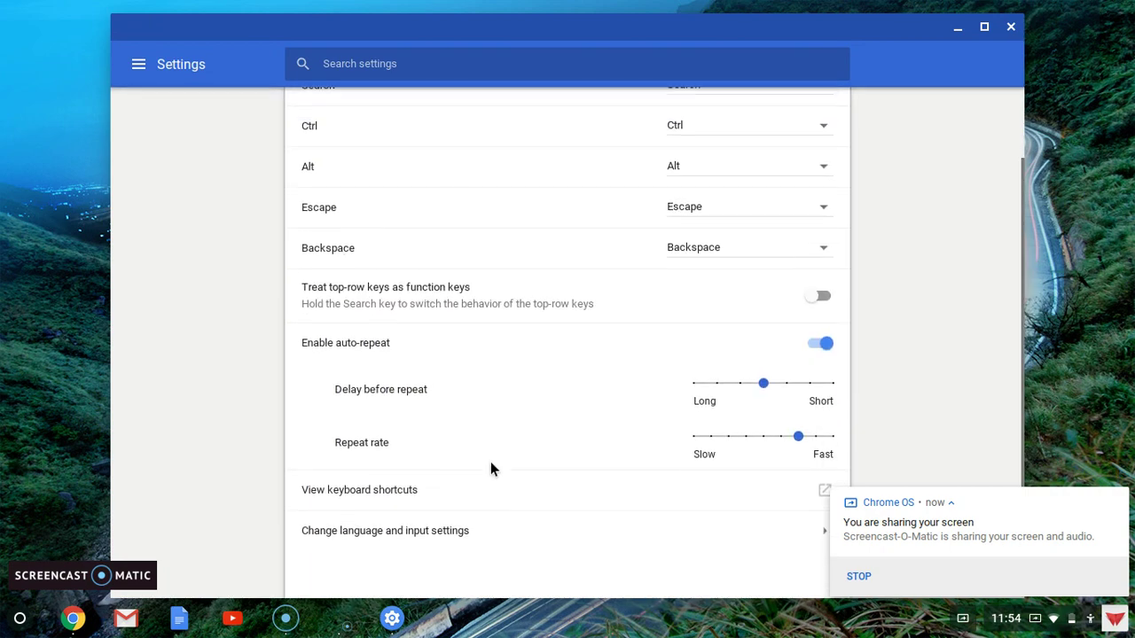
left_click(394, 499)
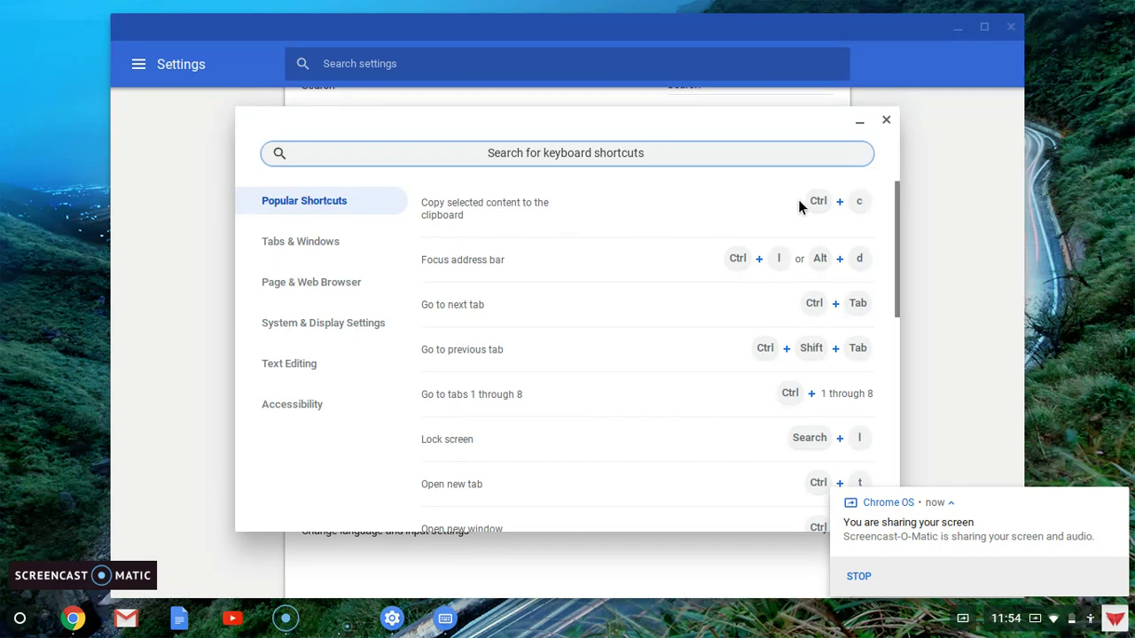
Show the Accessibility shortcuts and scroll down to the ChromeVox and high contrast entries.
left_click(288, 408)
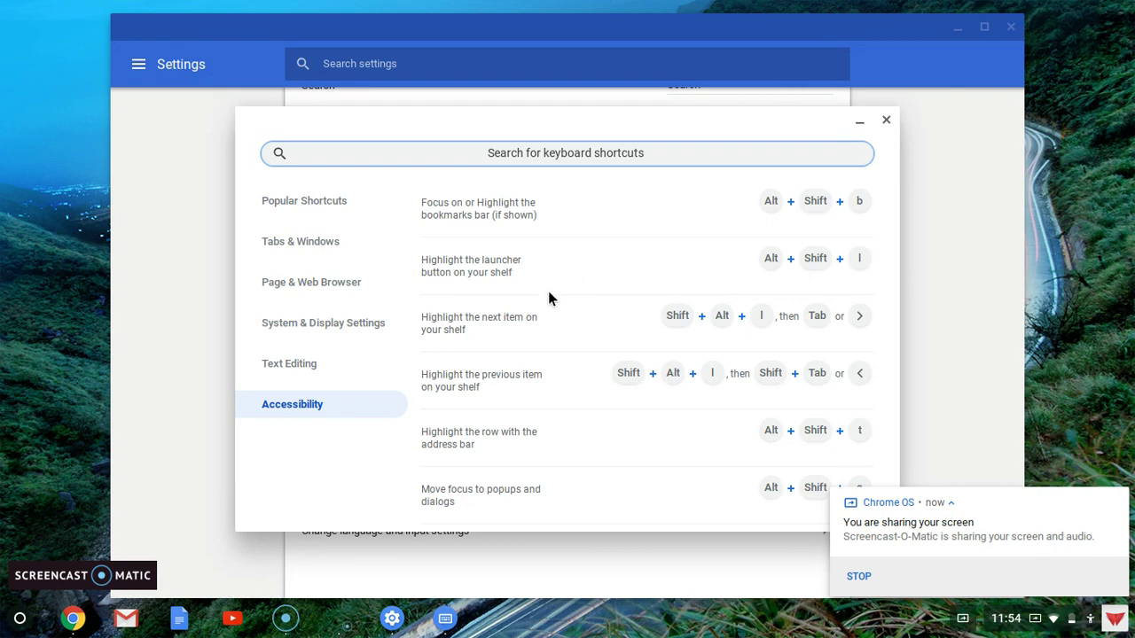
scroll(537, 293, "down", 3)
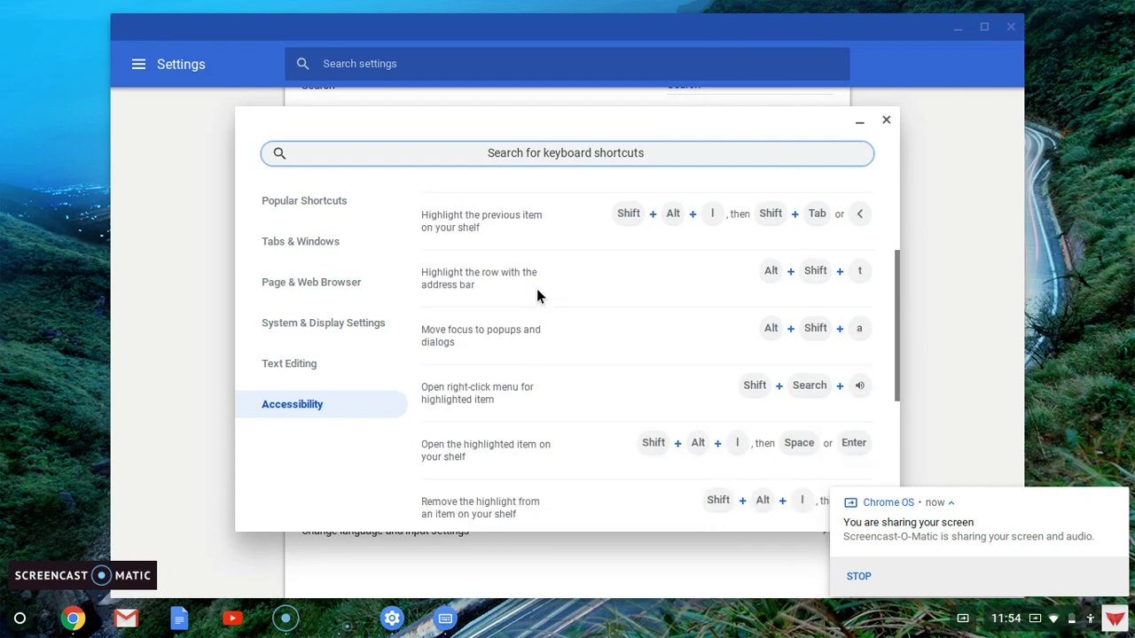
scroll(536, 293, "down", 2)
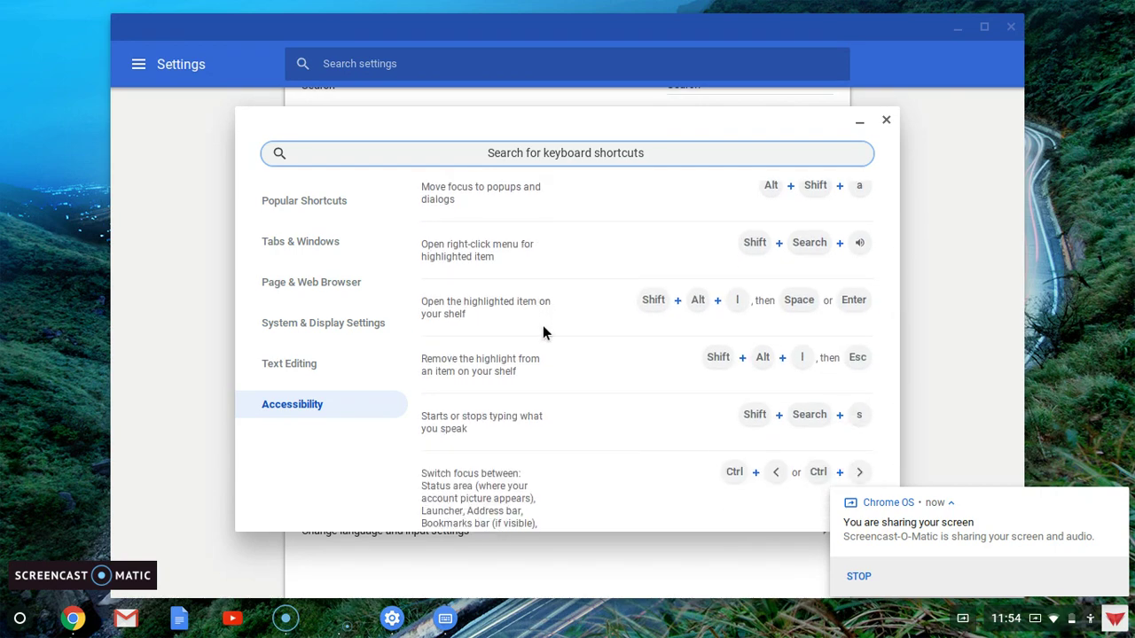
scroll(542, 332, "down", 3)
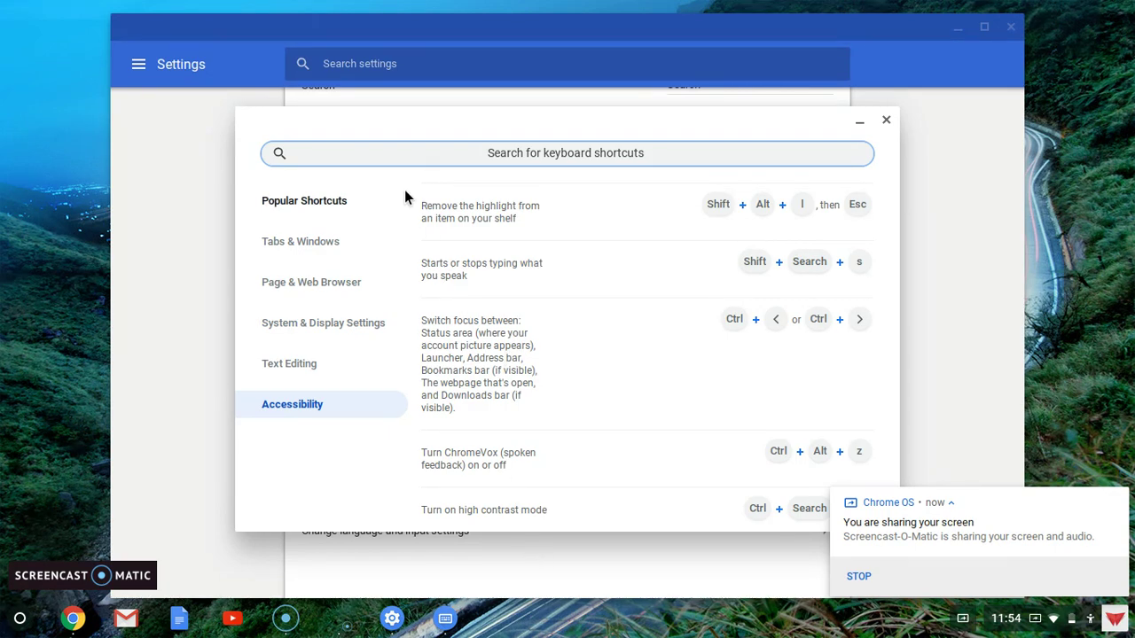
Close the shortcuts viewer, launch Chrome, go to Google Docs and create a Blank document.
left_click(885, 121)
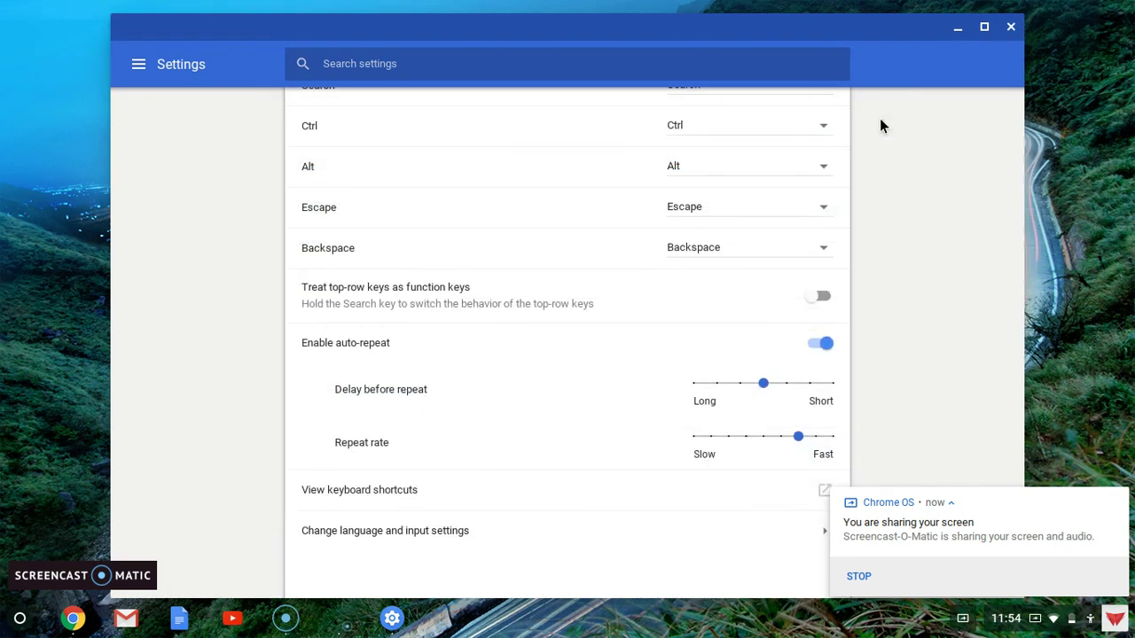
scroll(535, 355, "up", 2)
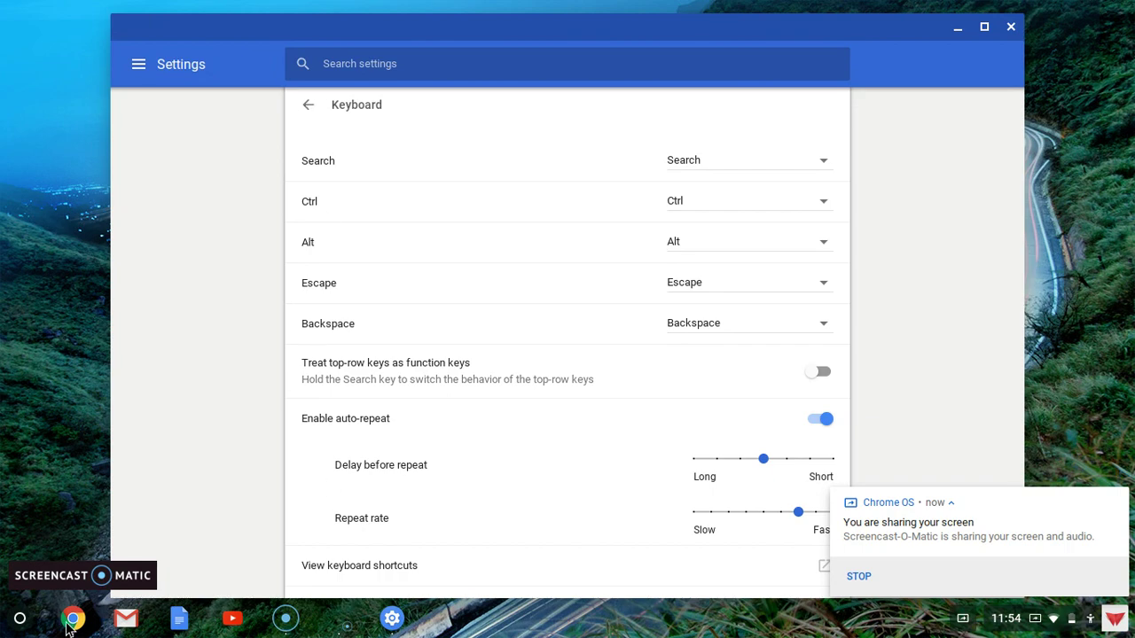
left_click(71, 625)
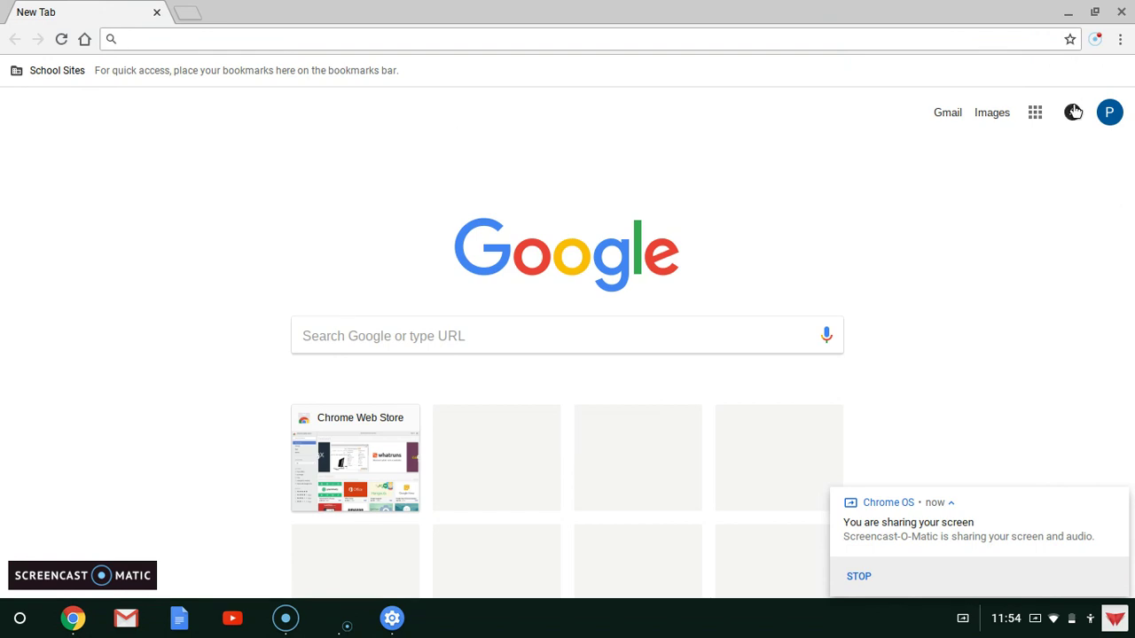
left_click(1035, 114)
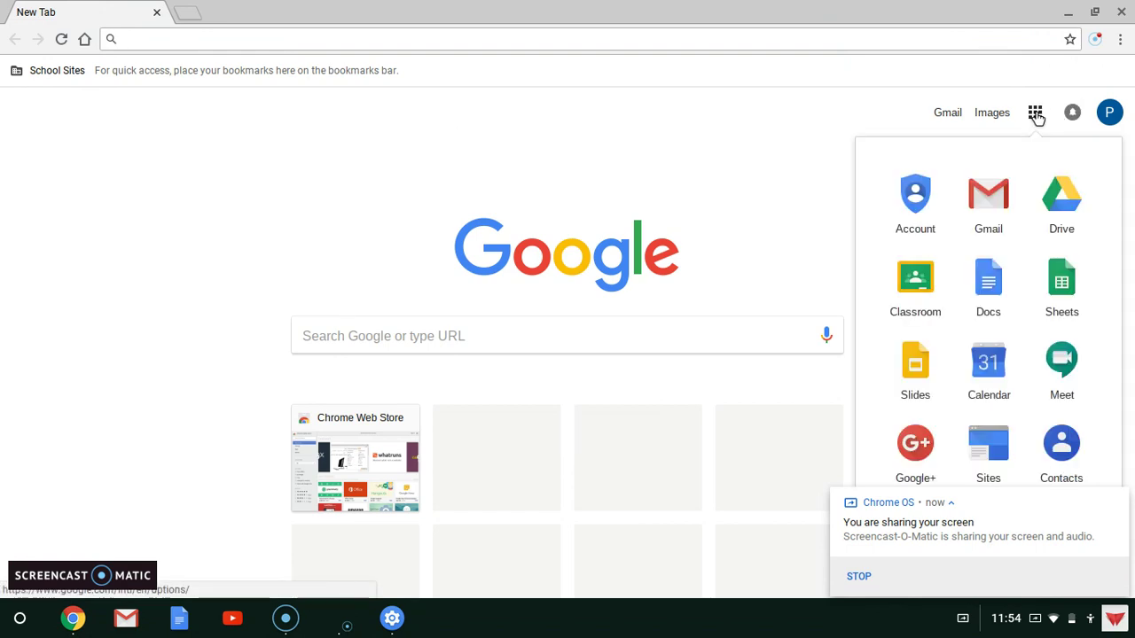
left_click(1003, 295)
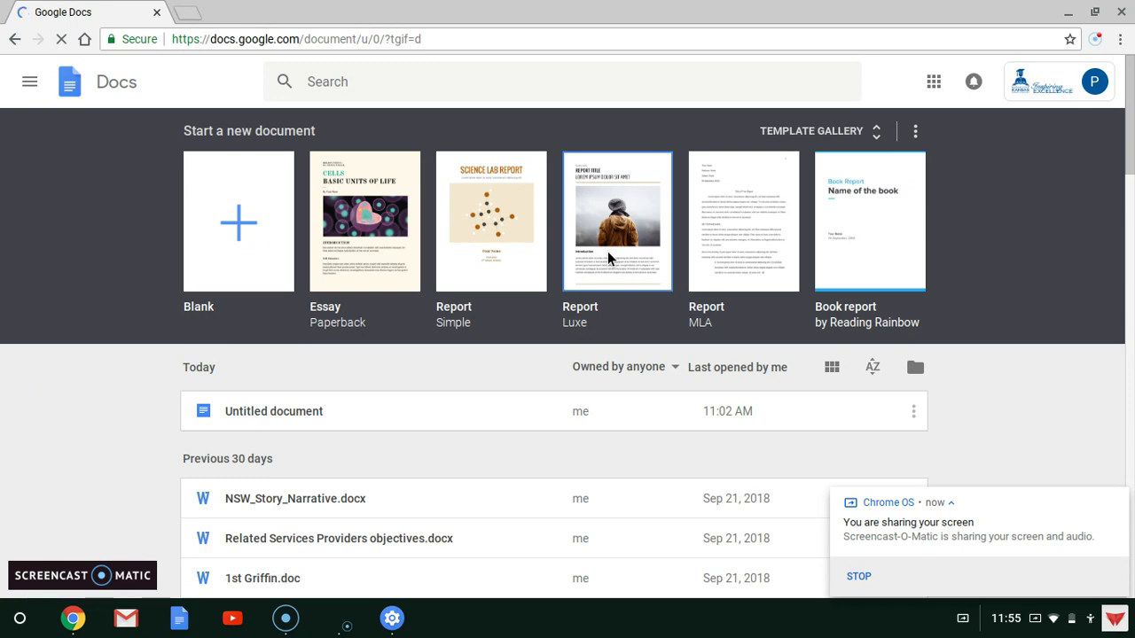
left_click(252, 256)
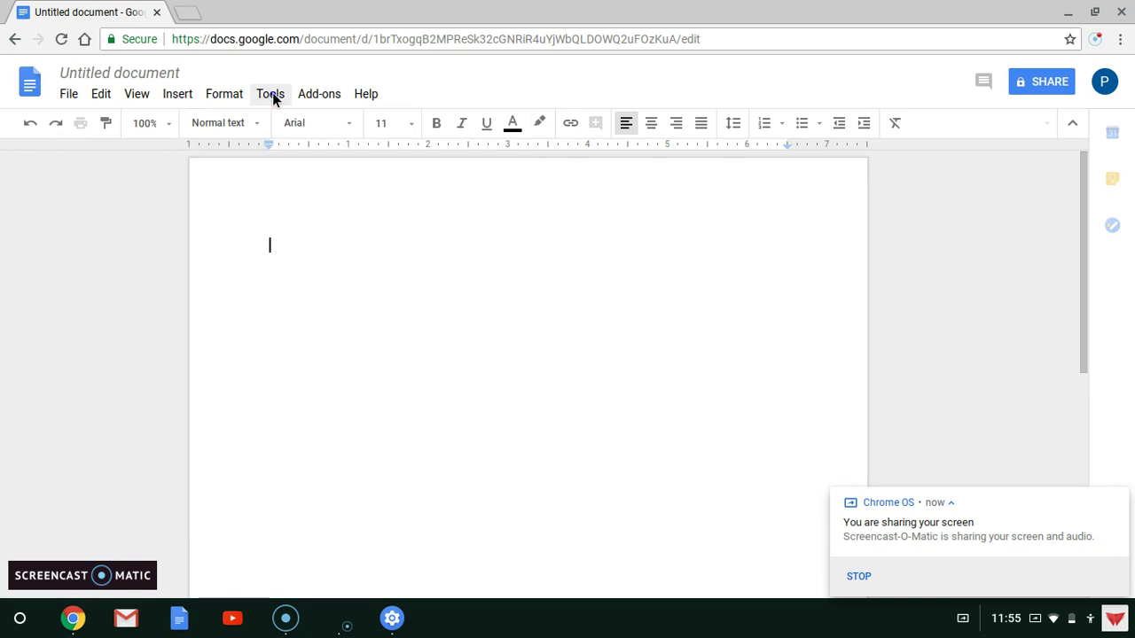
Turn on Tools > Voice typing, start the microphone, and allow Docs microphone access.
left_click(271, 95)
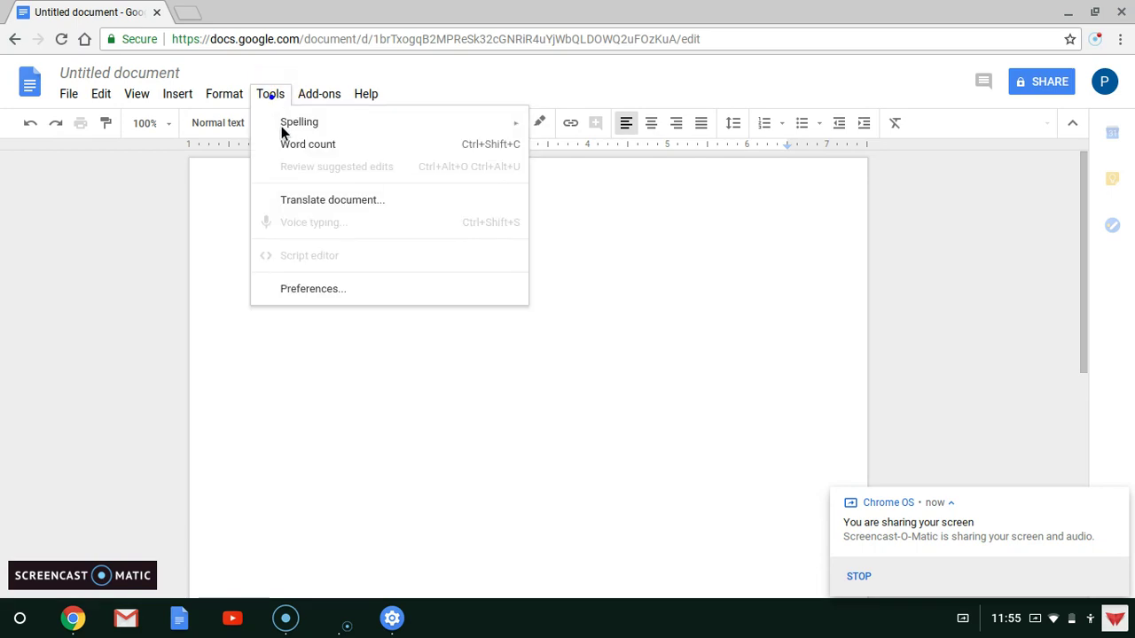
left_click(306, 229)
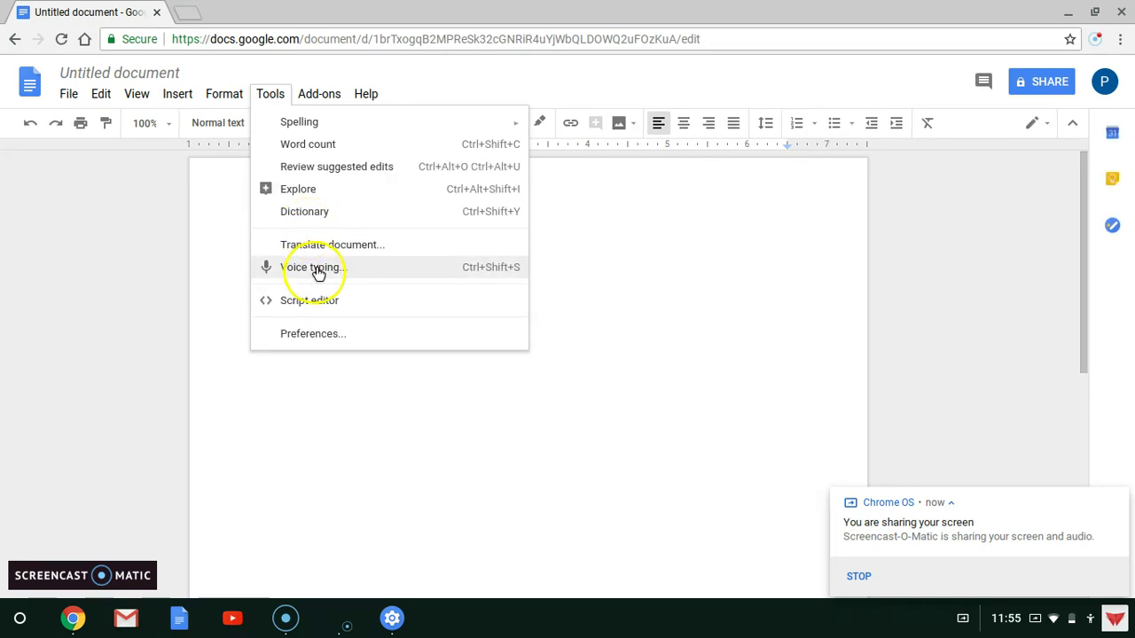
left_click(315, 268)
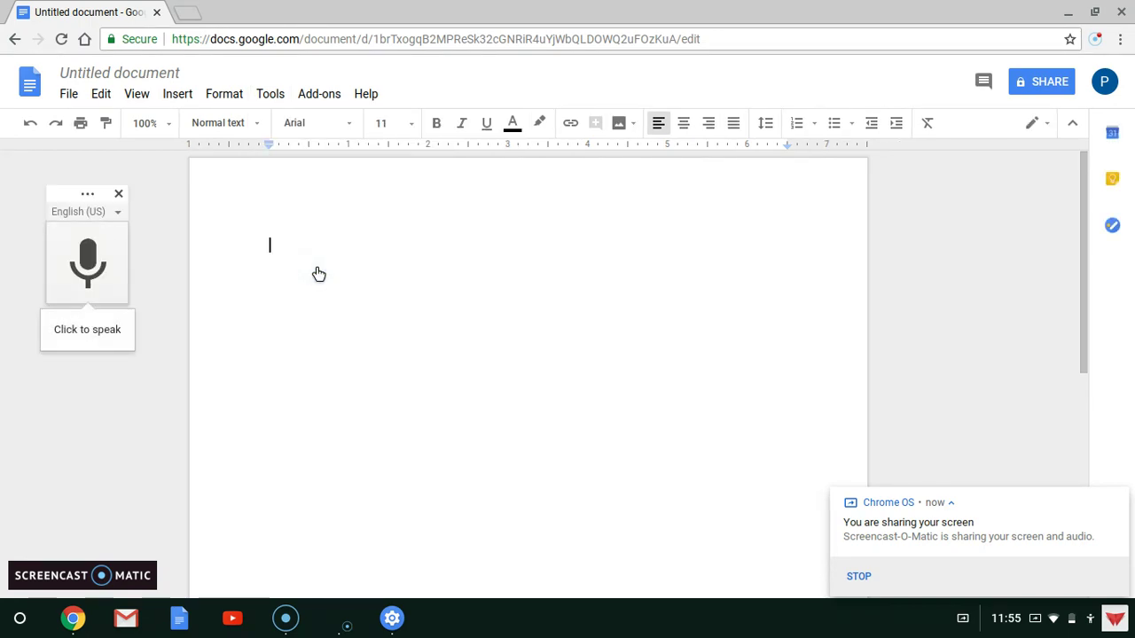
left_click(89, 266)
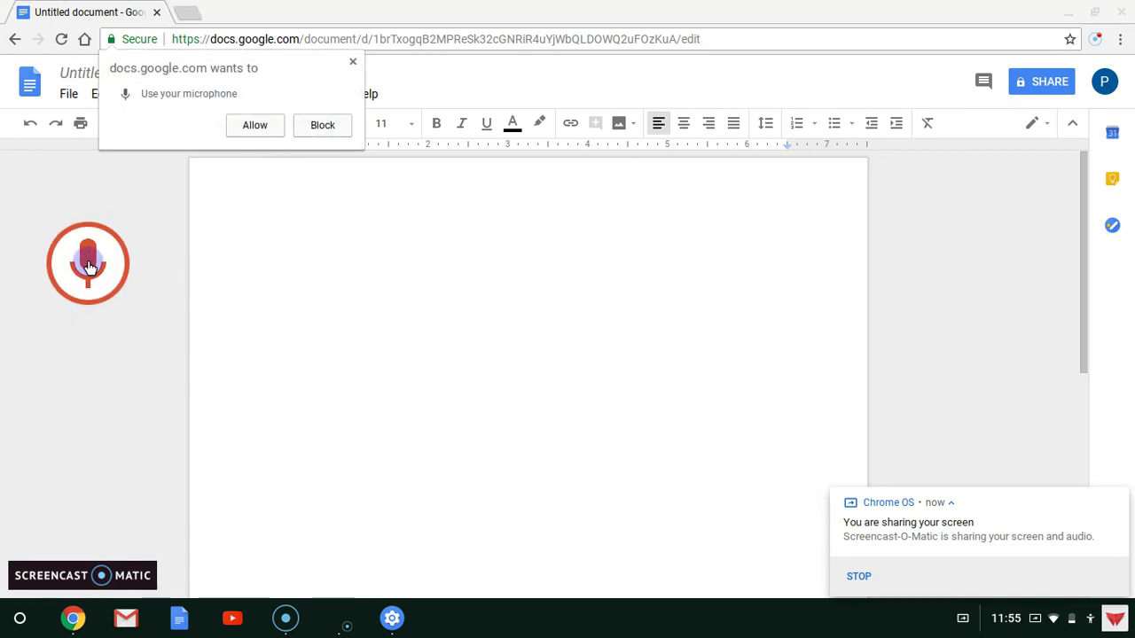
left_click(254, 125)
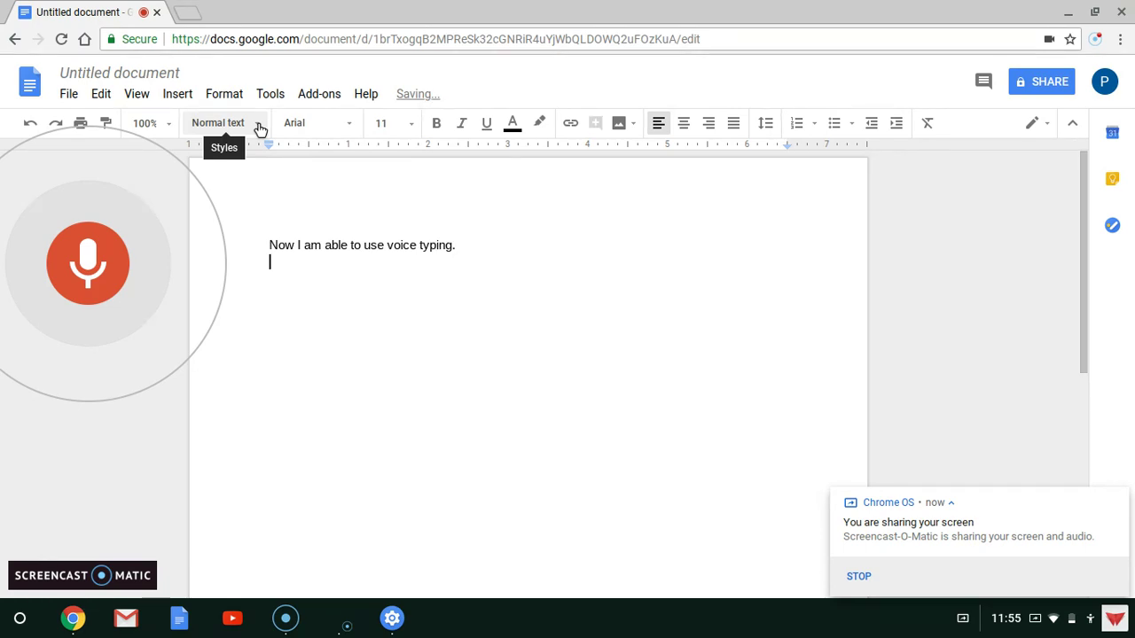
Stop dictation and highlight the sentence 'Now I am able to use voice typing.'.
left_click(70, 293)
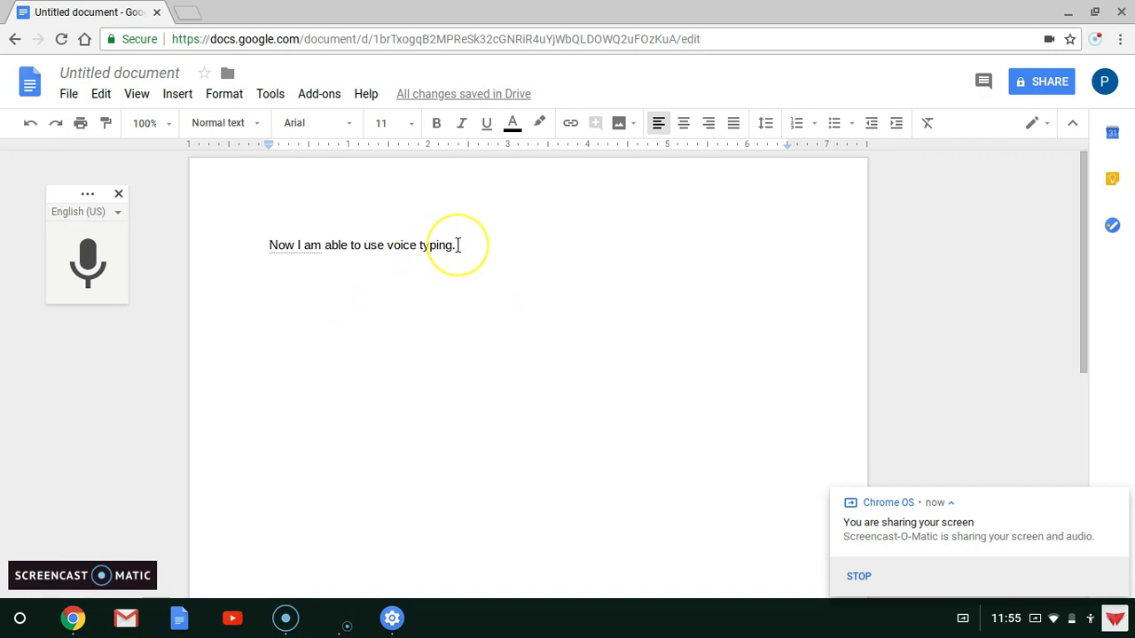
left_click_drag(458, 245, 265, 246)
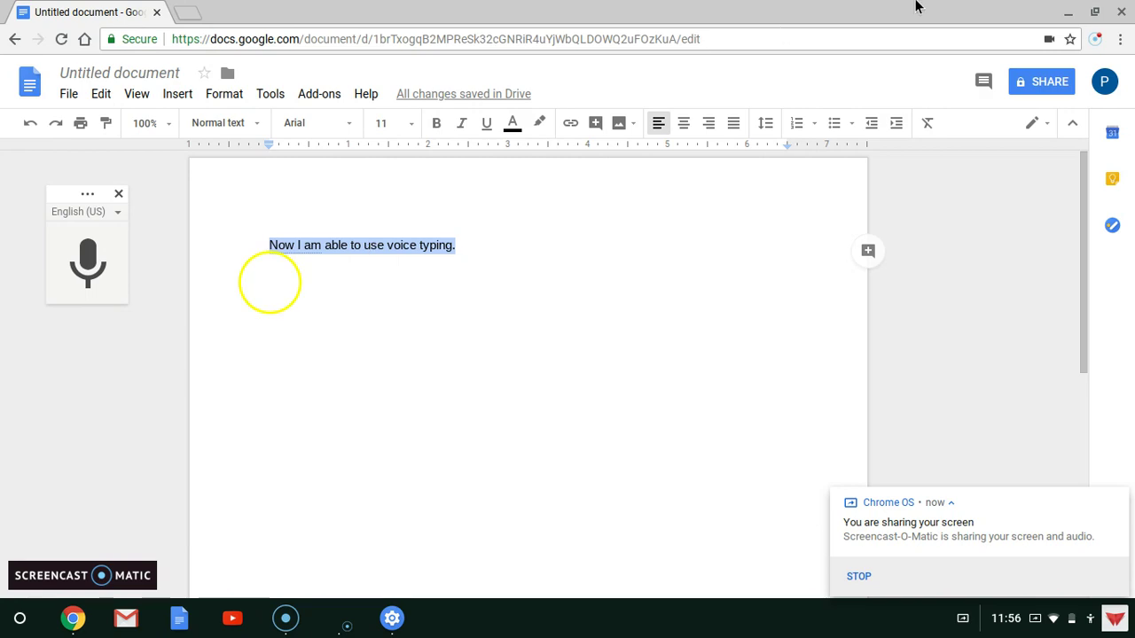
Click the control at the top-right of the screen with the sentence still selected.
left_click(1097, 40)
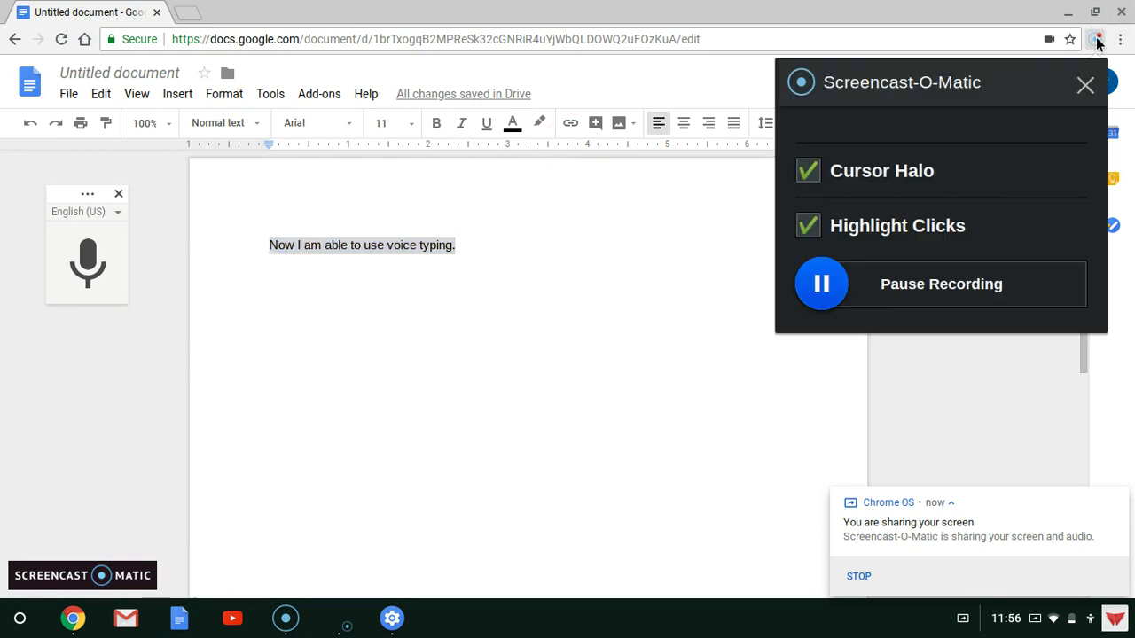